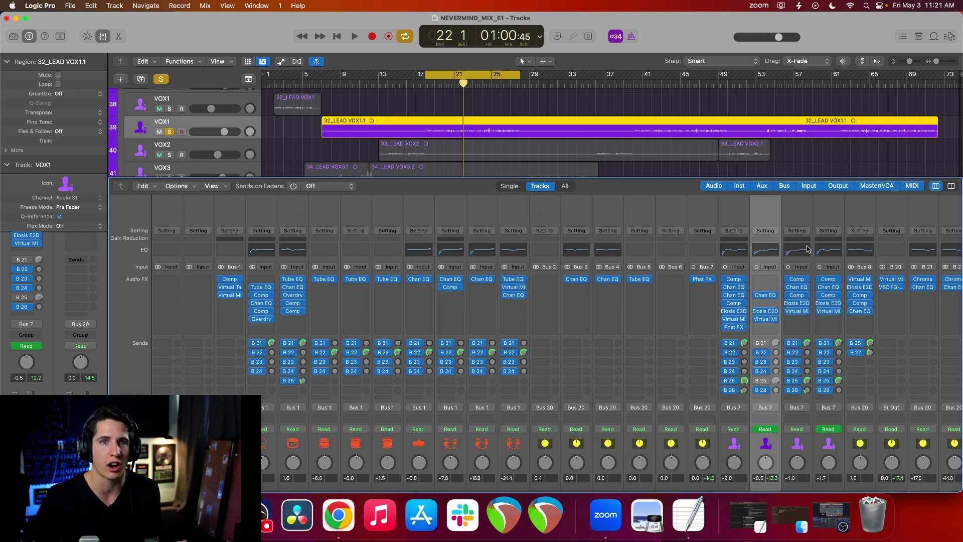
Add a Compressor in Vintage Opto mode to the VOX1 lead vocal track
{"action": "left_click", "coordinate": [766, 279]}
{"action": "key", "text": "Escape"}
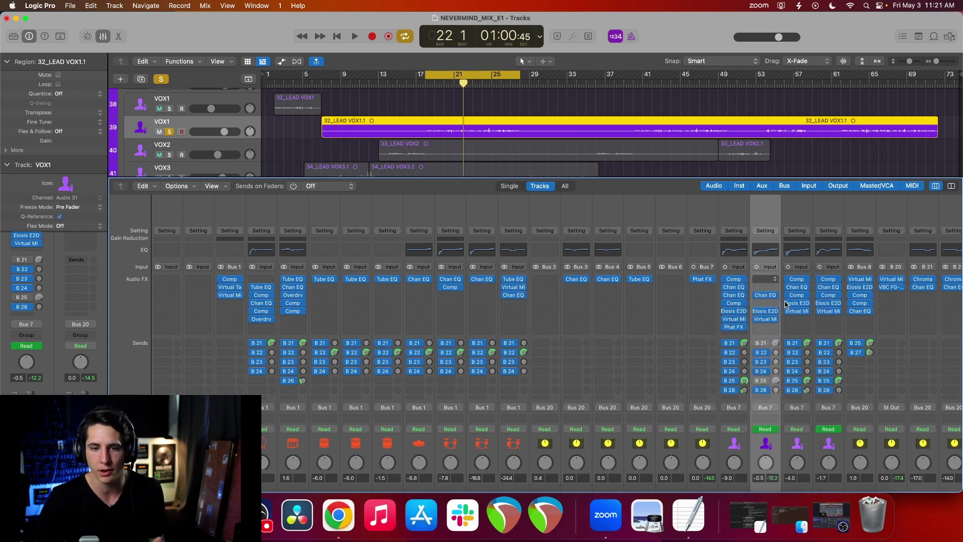
{"action": "left_click", "coordinate": [576, 149]}
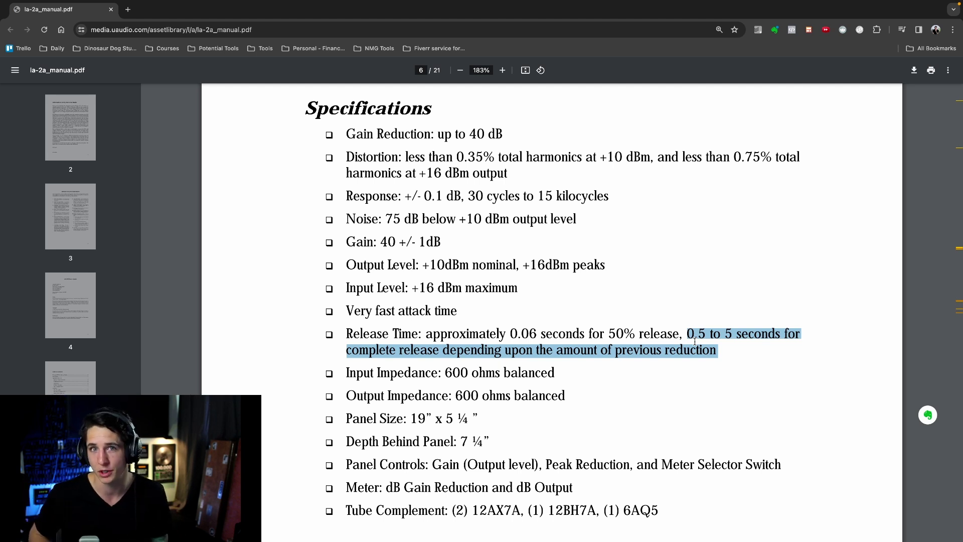
Clear the highlighted release-time text in the LA-2A PDF, then move the compressor window aside
{"action": "left_click", "coordinate": [744, 353]}
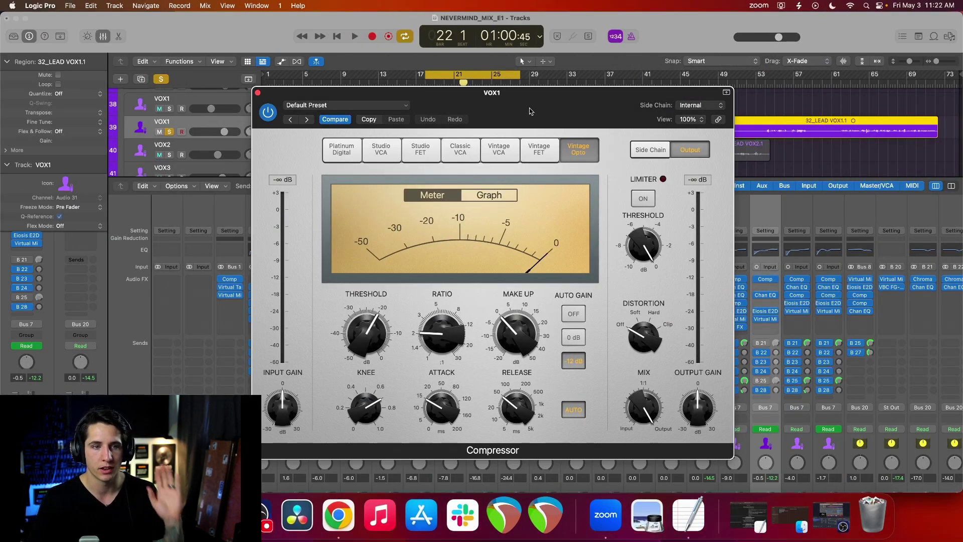
{"action": "left_click_drag", "start_coordinate": [531, 111], "coordinate": [695, 133]}
{"action": "left_click", "coordinate": [419, 118]}
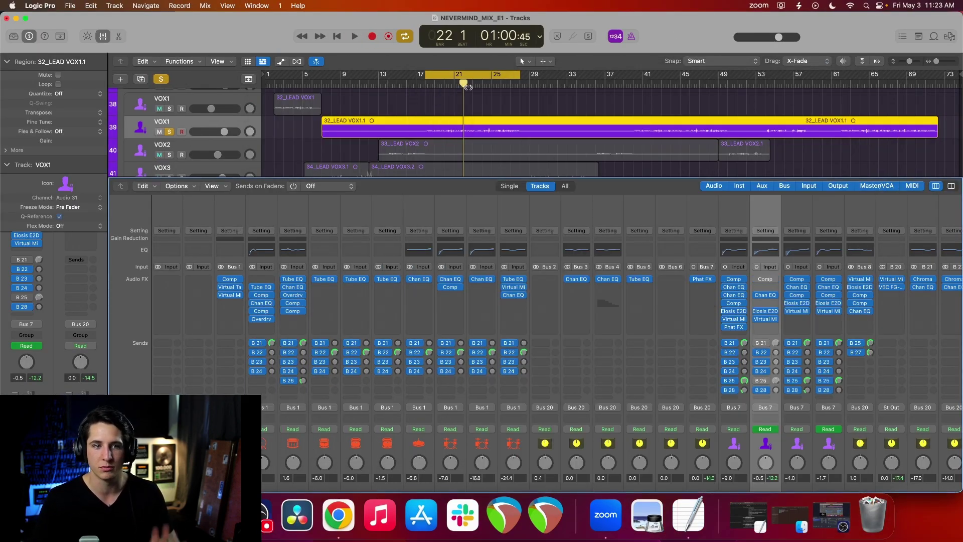
{"action": "left_click_drag", "start_coordinate": [465, 86], "coordinate": [427, 83]}
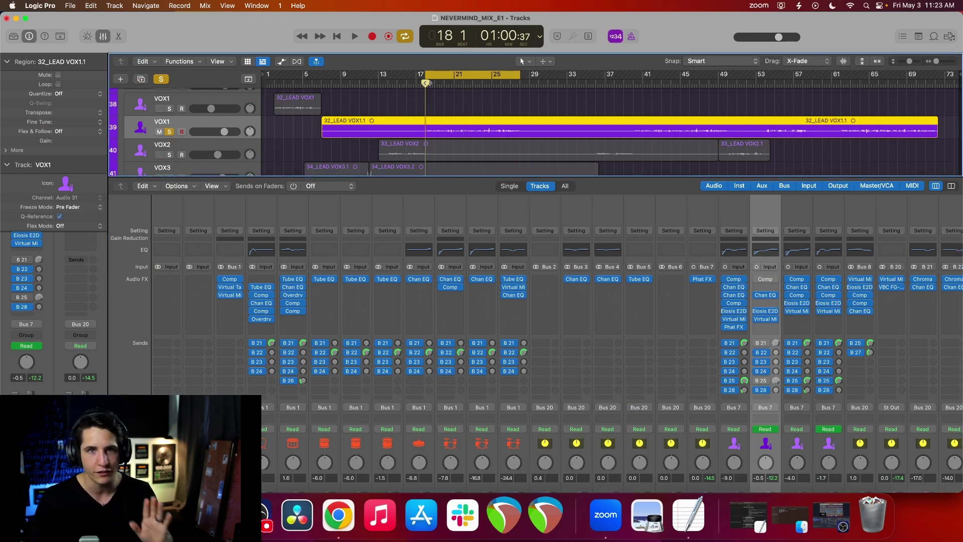
{"action": "key", "text": "space"}
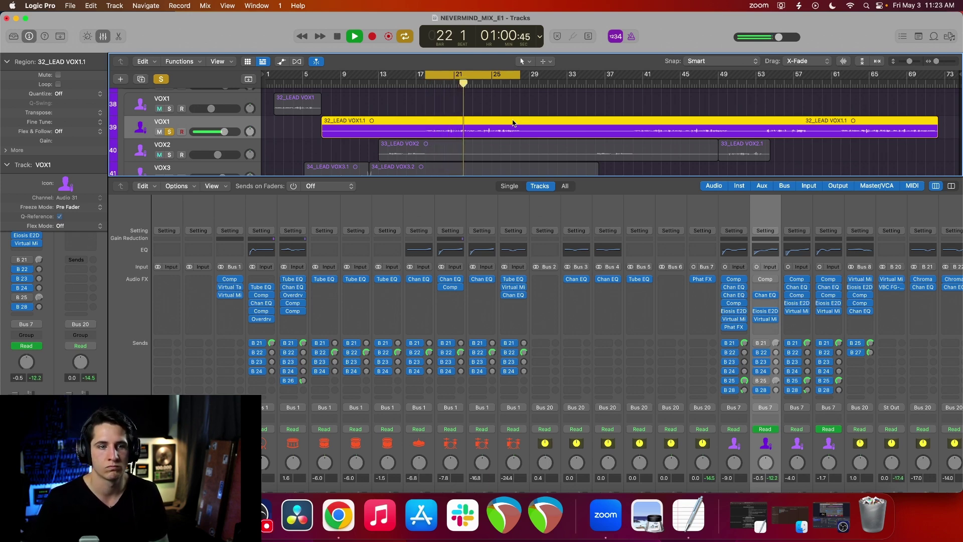
{"action": "key", "text": "space"}
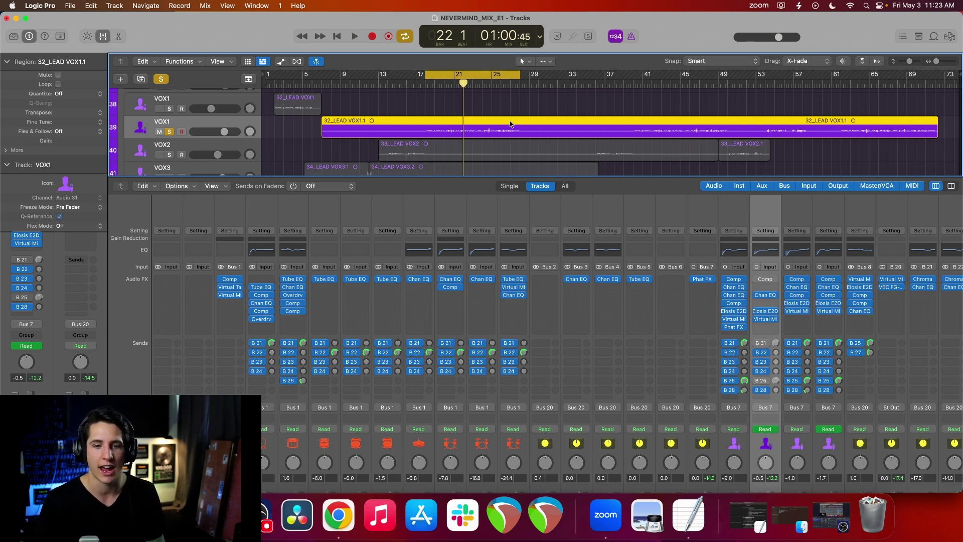
{"action": "key", "text": "v"}
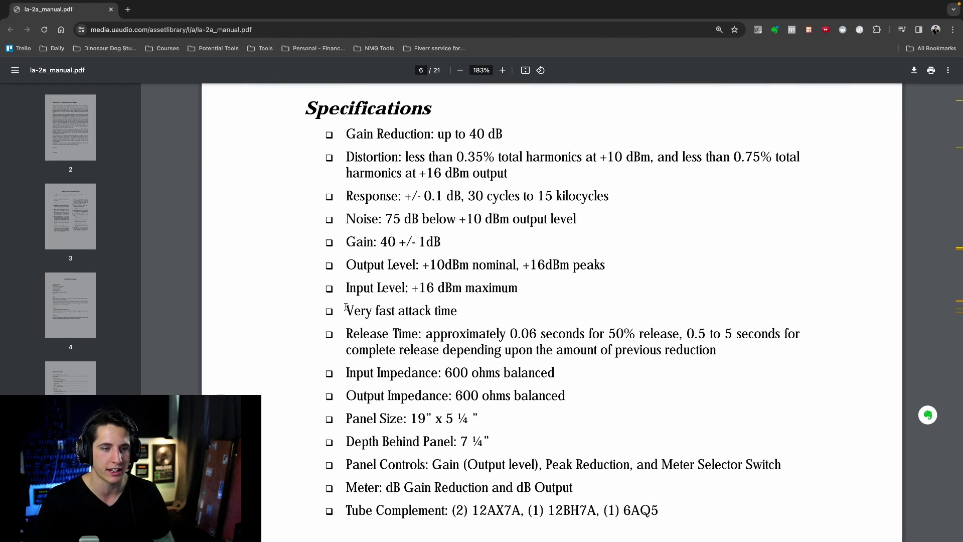
{"action": "left_click_drag", "start_coordinate": [347, 334], "coordinate": [681, 331]}
{"action": "key", "text": "ctrl+Left"}
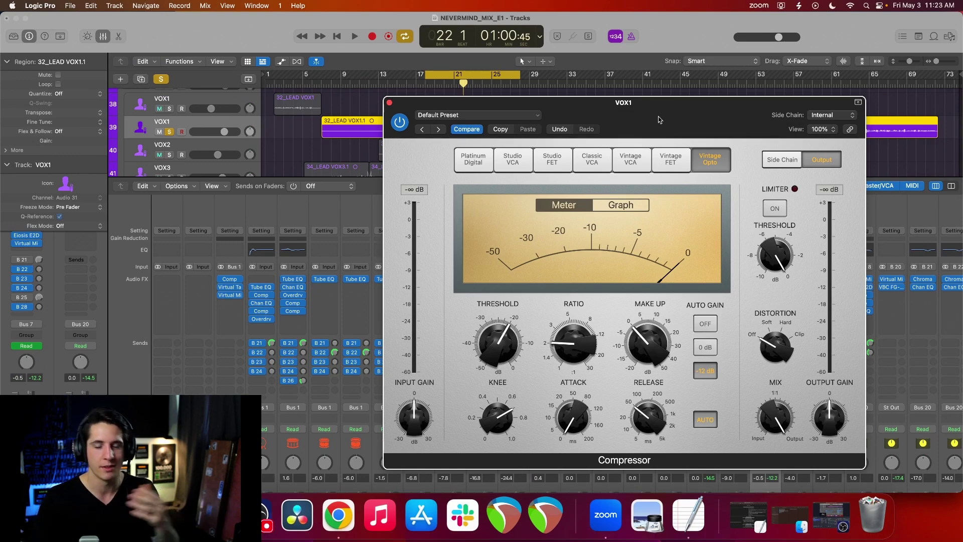
Set the Vintage Opto ratio to 3.1:1, knee to 0.6 and threshold to -16 dB
{"action": "left_click_drag", "start_coordinate": [582, 341], "coordinate": [585, 330]}
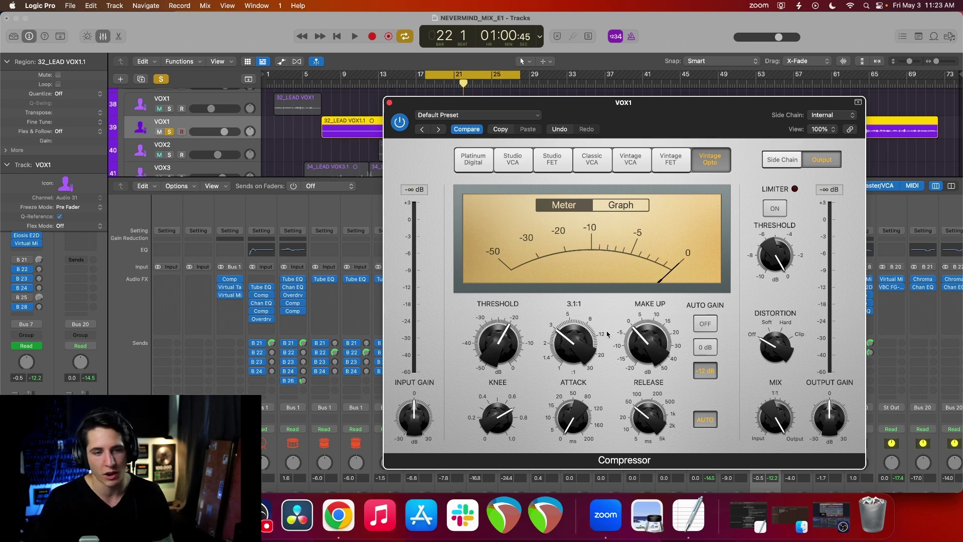
{"action": "left_click_drag", "start_coordinate": [504, 421], "coordinate": [506, 430]}
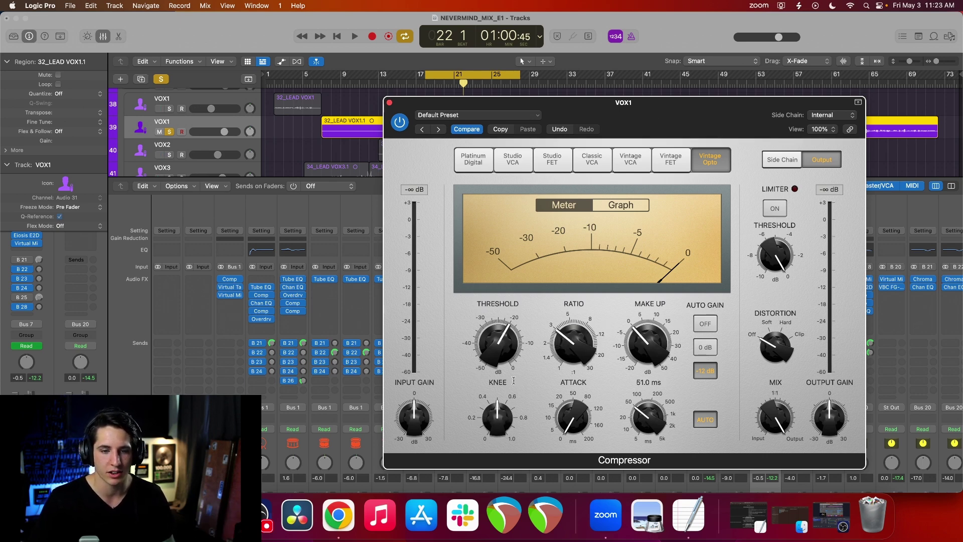
{"action": "left_click_drag", "start_coordinate": [496, 431], "coordinate": [495, 423]}
{"action": "left_click_drag", "start_coordinate": [497, 358], "coordinate": [498, 354]}
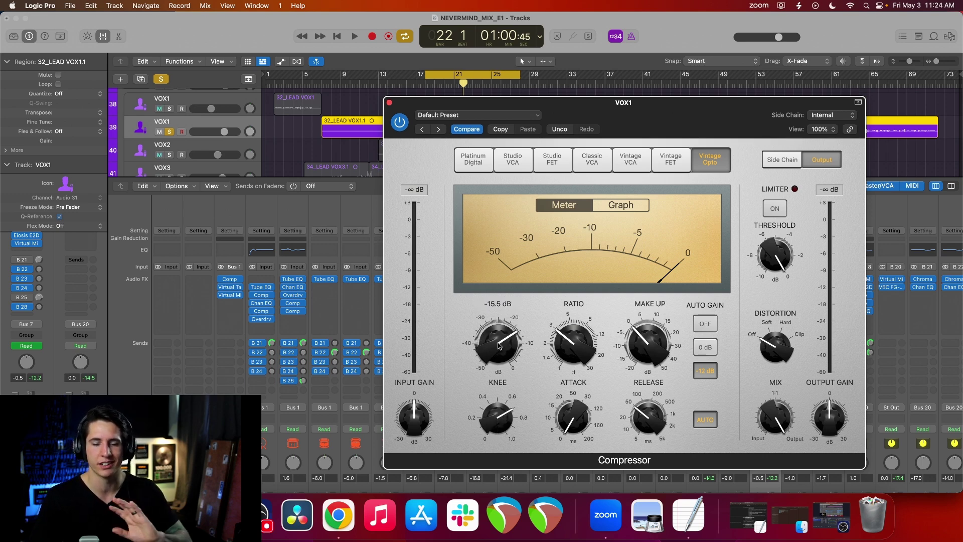
Turn off Auto Gain and auto release, then edit the release time value directly
{"action": "left_click", "coordinate": [705, 323]}
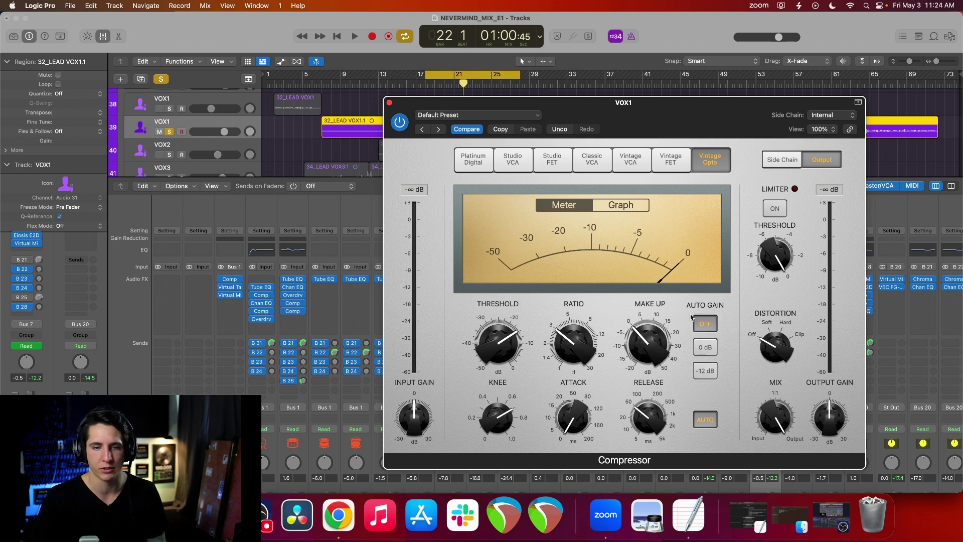
{"action": "left_click", "coordinate": [706, 419]}
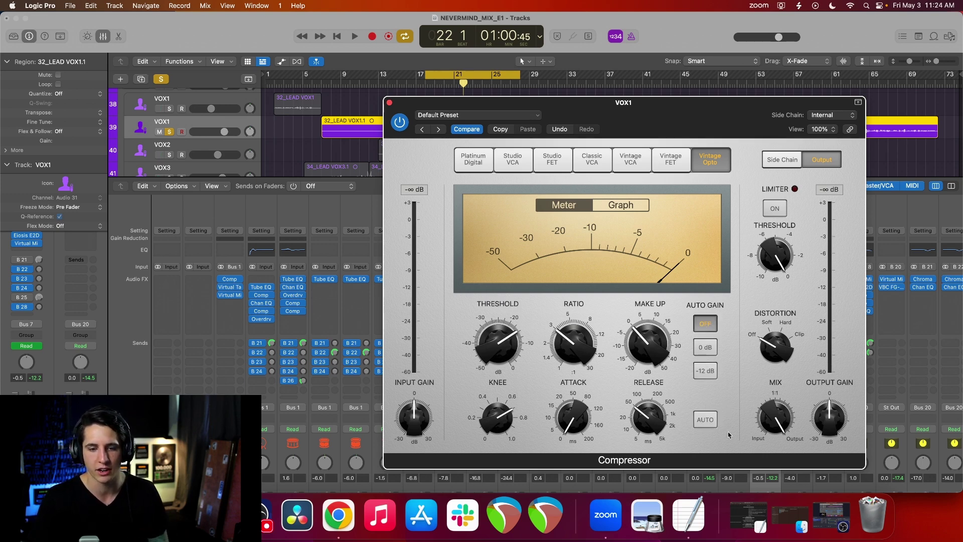
{"action": "left_click", "coordinate": [644, 420]}
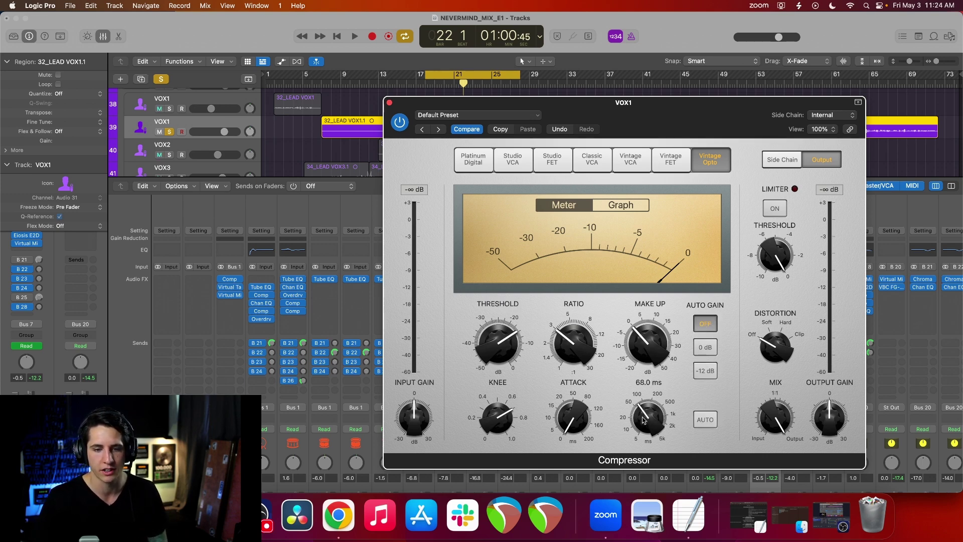
{"action": "double_click", "coordinate": [643, 383]}
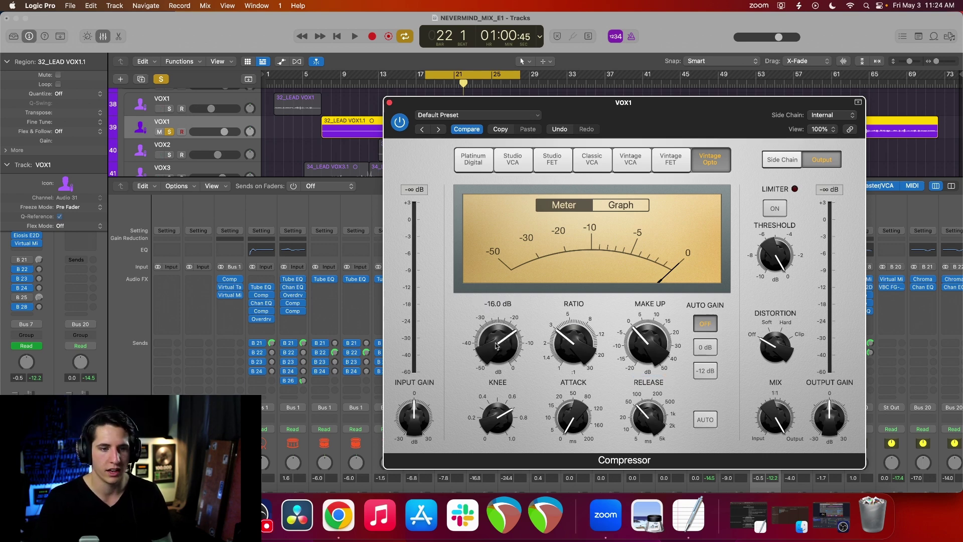
Audition the threshold during vocal playback, trying -11 dB before returning to -16 dB
{"action": "left_click_drag", "start_coordinate": [495, 341], "coordinate": [500, 368]}
{"action": "key", "text": "space"}
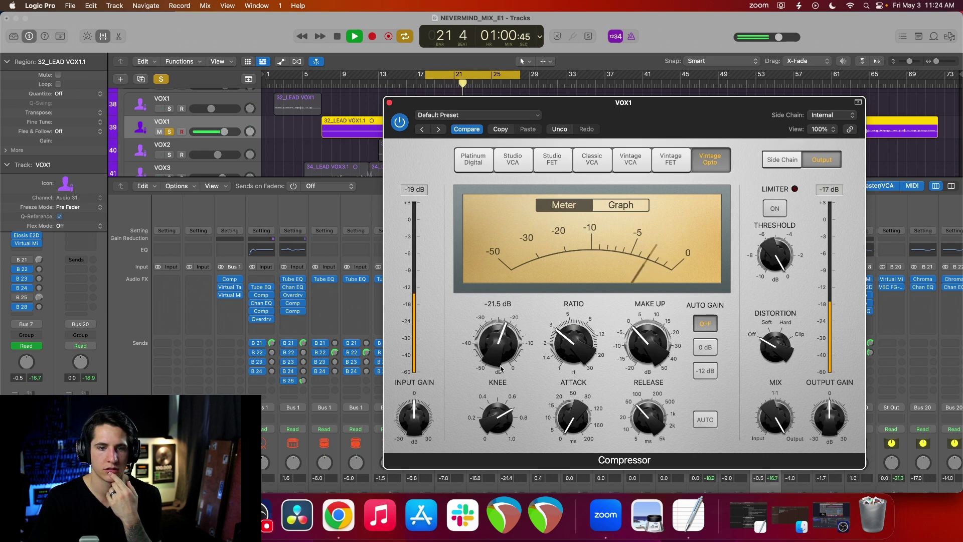
{"action": "left_click_drag", "start_coordinate": [500, 369], "coordinate": [502, 363]}
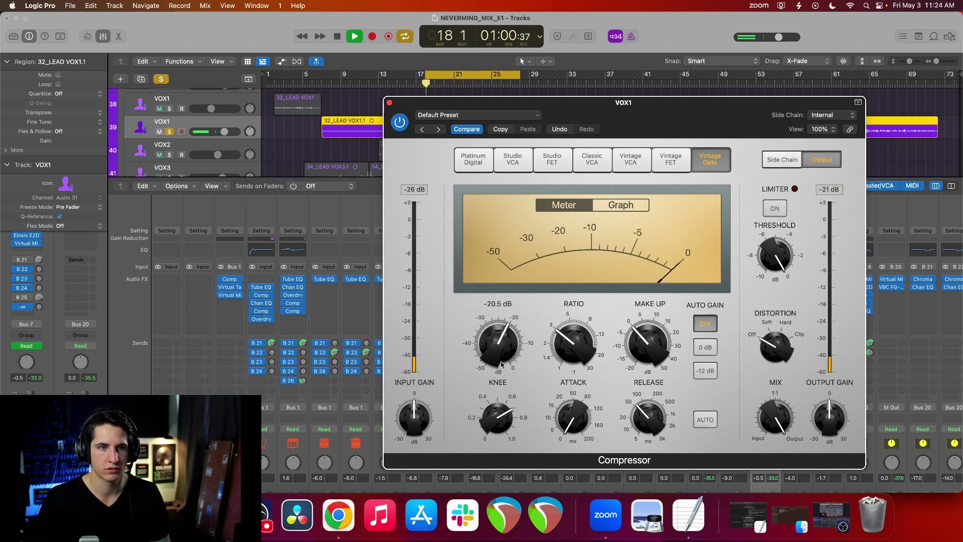
{"action": "left_click_drag", "start_coordinate": [562, 102], "coordinate": [571, 151]}
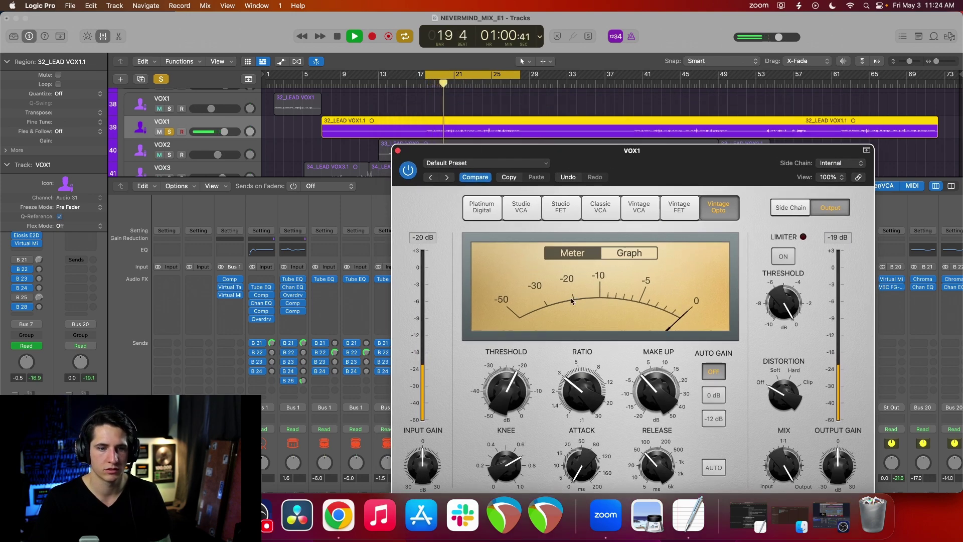
{"action": "left_click_drag", "start_coordinate": [636, 151], "coordinate": [625, 126]}
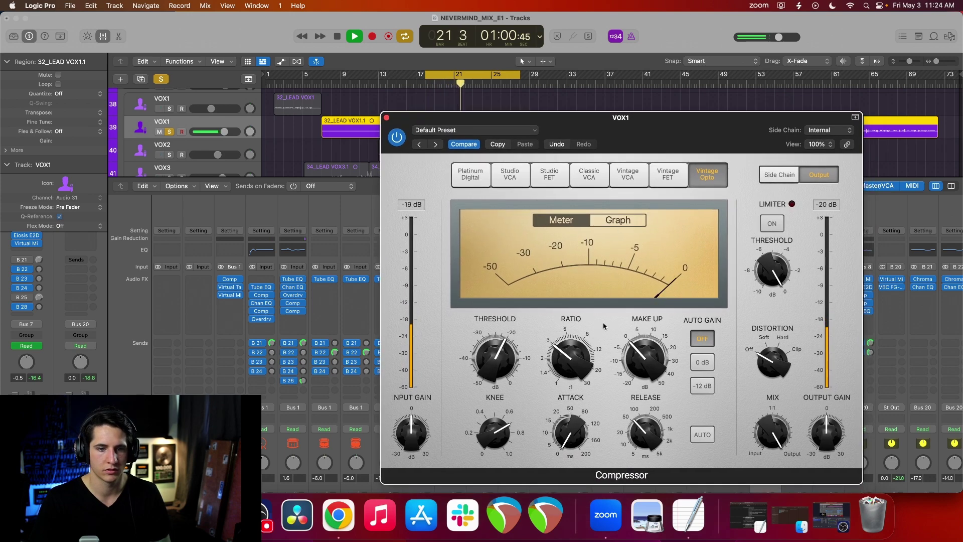
{"action": "key", "text": "space"}
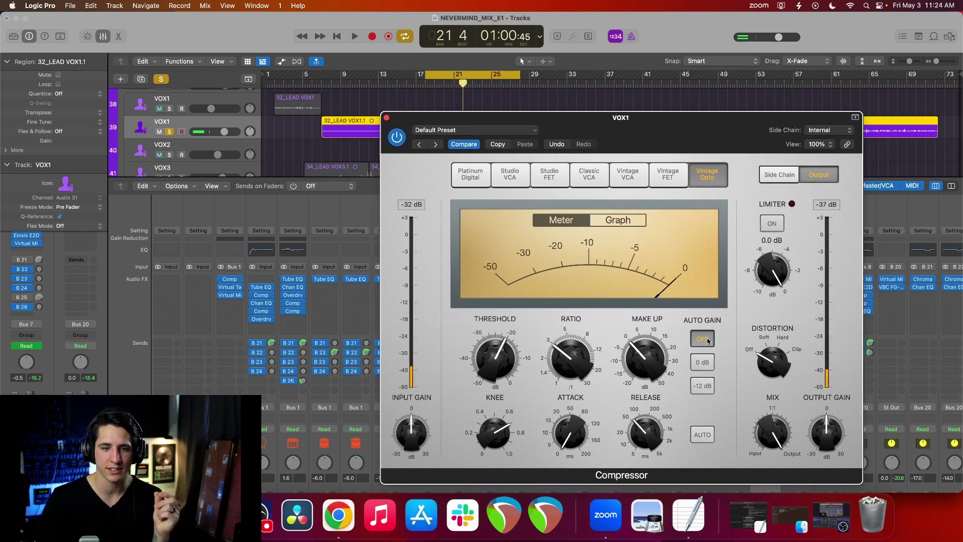
Reposition the compressor window and briefly play the vocal from bar 18
{"action": "left_click_drag", "start_coordinate": [670, 281], "coordinate": [647, 269]}
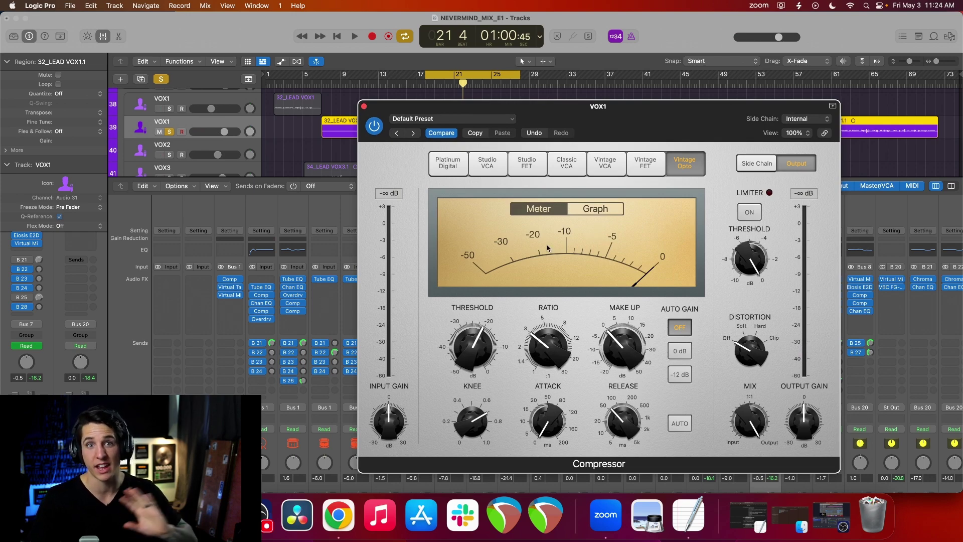
{"action": "left_click_drag", "start_coordinate": [595, 235], "coordinate": [561, 227]}
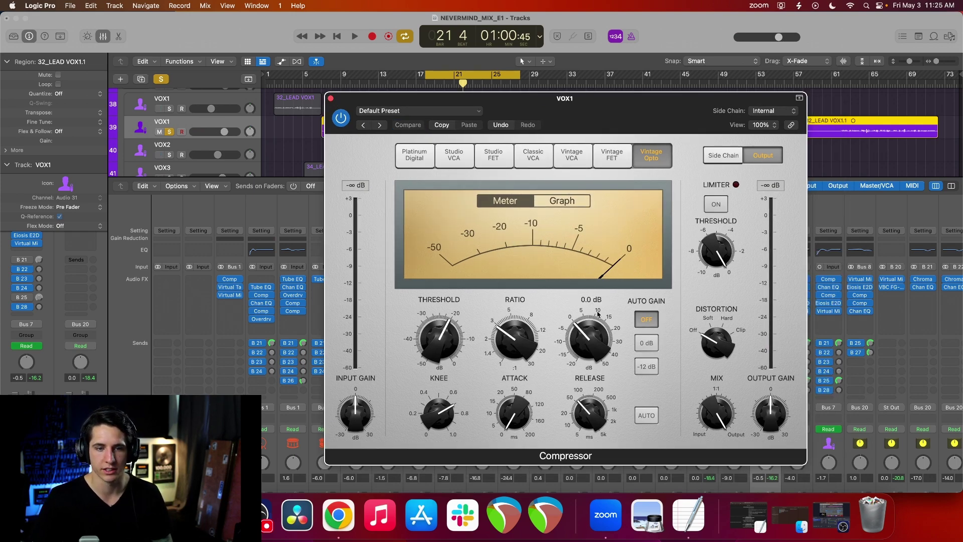
{"action": "left_click_drag", "start_coordinate": [600, 266], "coordinate": [598, 279]}
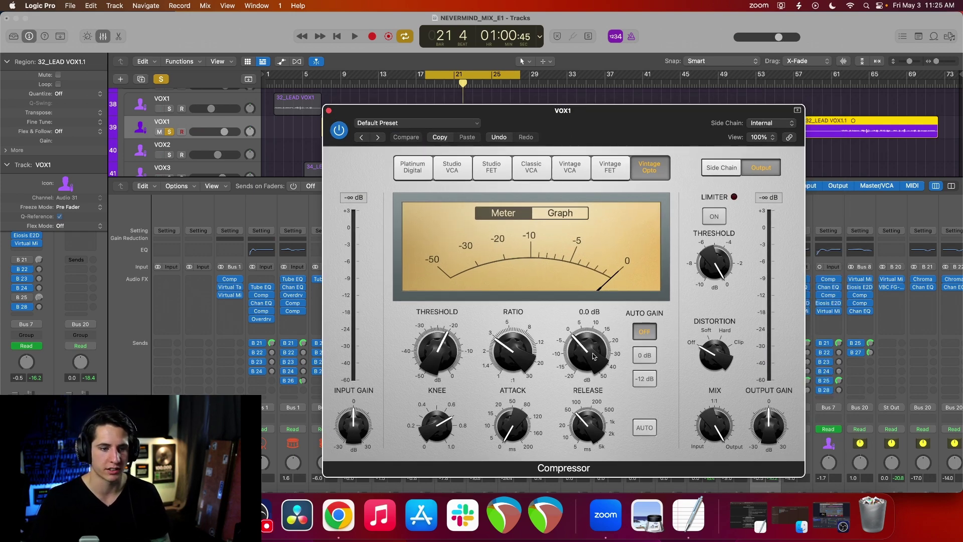
{"action": "key", "text": "space"}
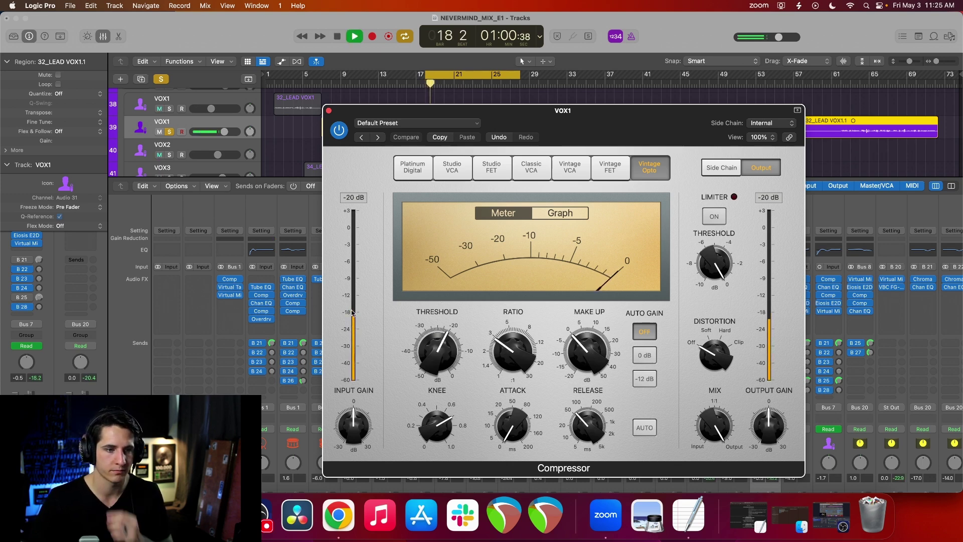
{"action": "key", "text": "space"}
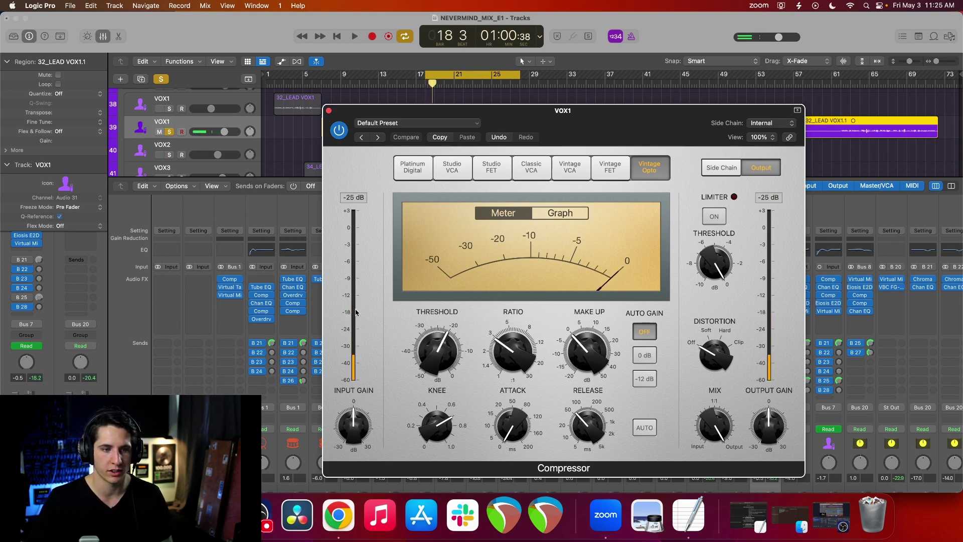
Raise make-up gain to 1.5 then 2.0 dB, comparing during playback, then close the compressor
{"action": "left_click_drag", "start_coordinate": [573, 362], "coordinate": [583, 357]}
{"action": "key", "text": "space"}
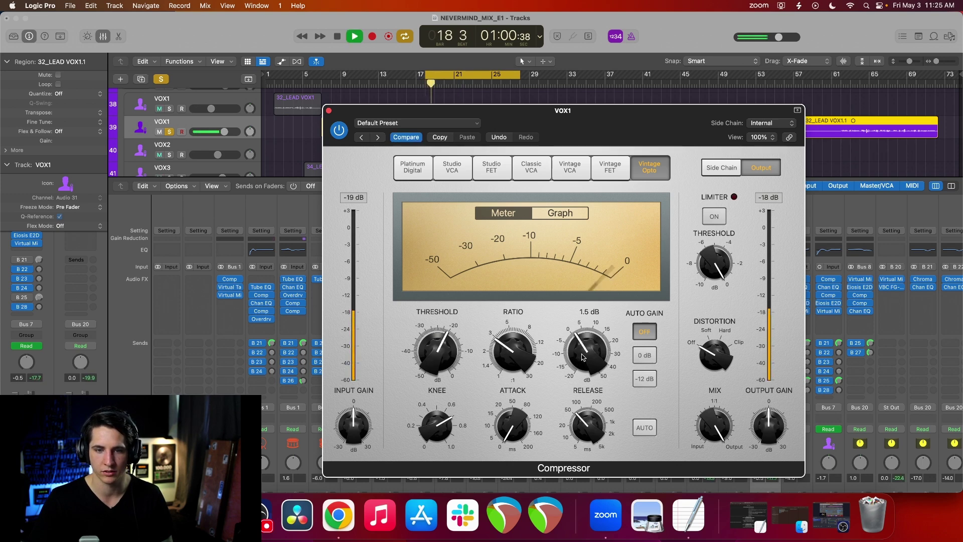
{"action": "key", "text": "space"}
{"action": "left_click_drag", "start_coordinate": [583, 357], "coordinate": [584, 353]}
{"action": "key", "text": "space"}
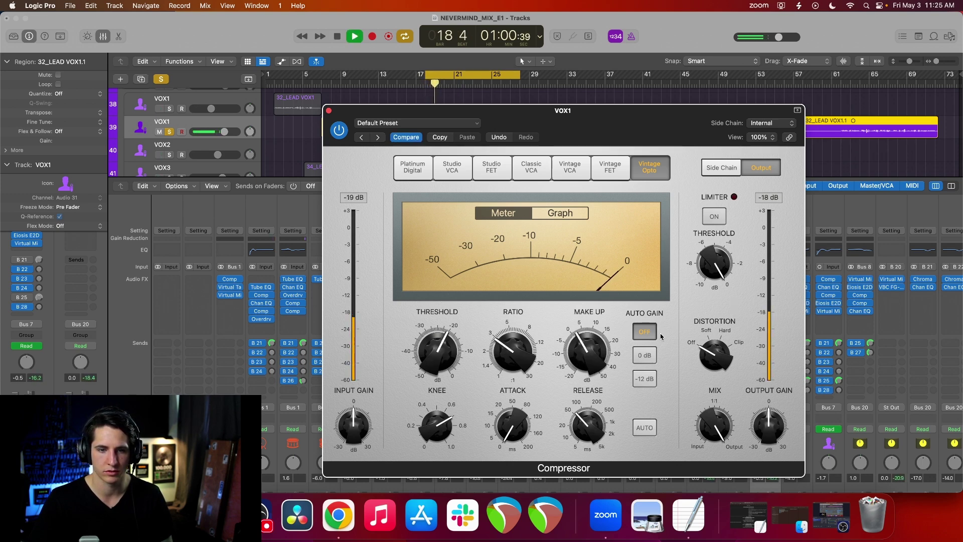
{"action": "mouse_move", "coordinate": [619, 367]}
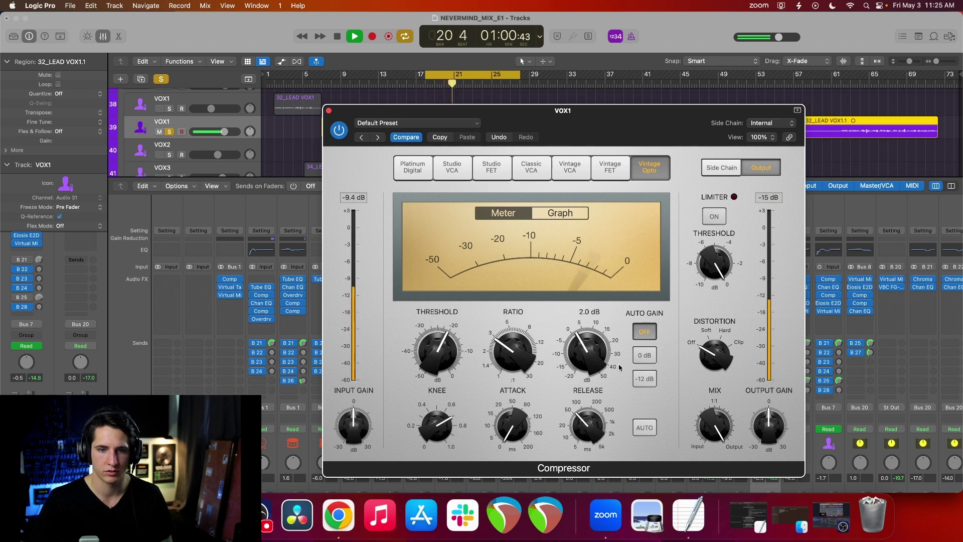
{"action": "key", "text": "space"}
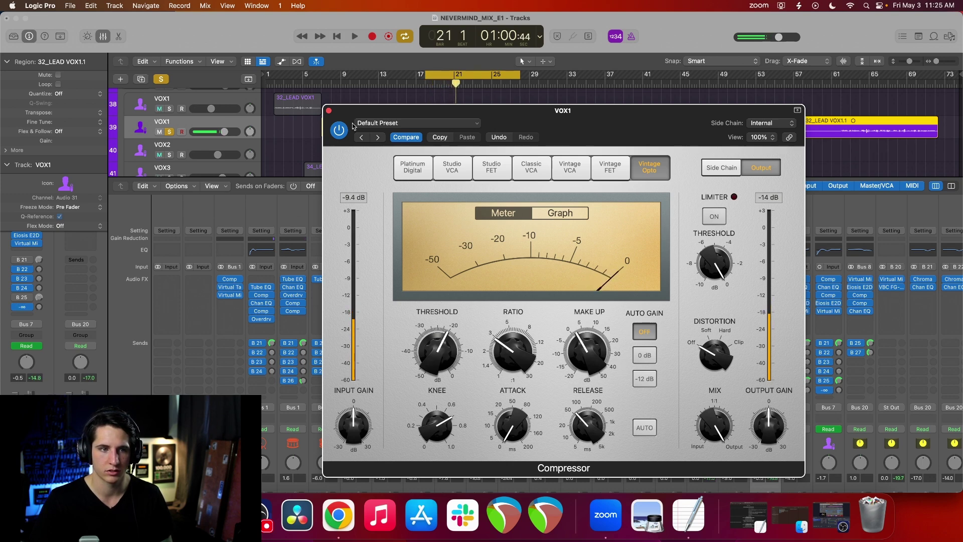
{"action": "left_click", "coordinate": [329, 112]}
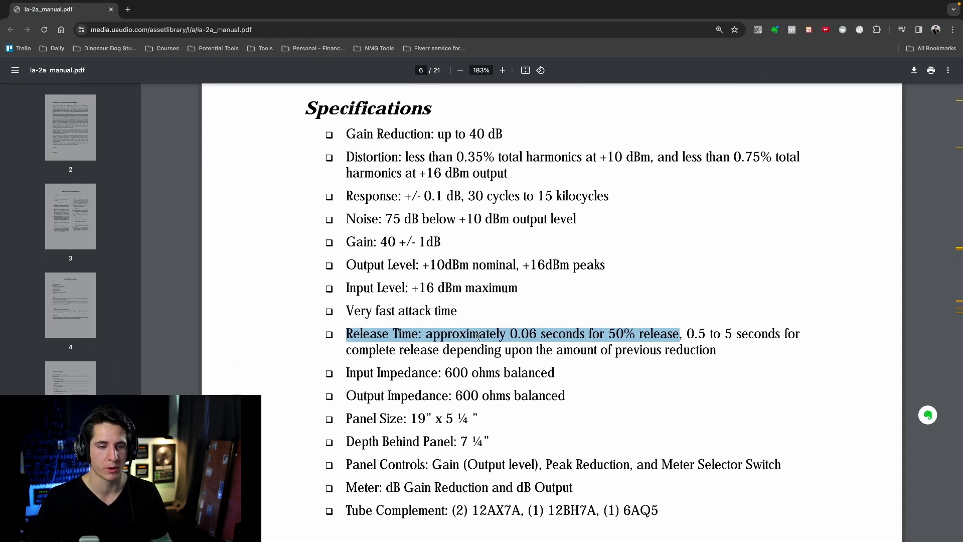
Highlight the '0.5 to 5 seconds' complete-release spec in the LA-2A manual
{"action": "left_click", "coordinate": [889, 340]}
{"action": "left_click_drag", "start_coordinate": [717, 349], "coordinate": [689, 333]}
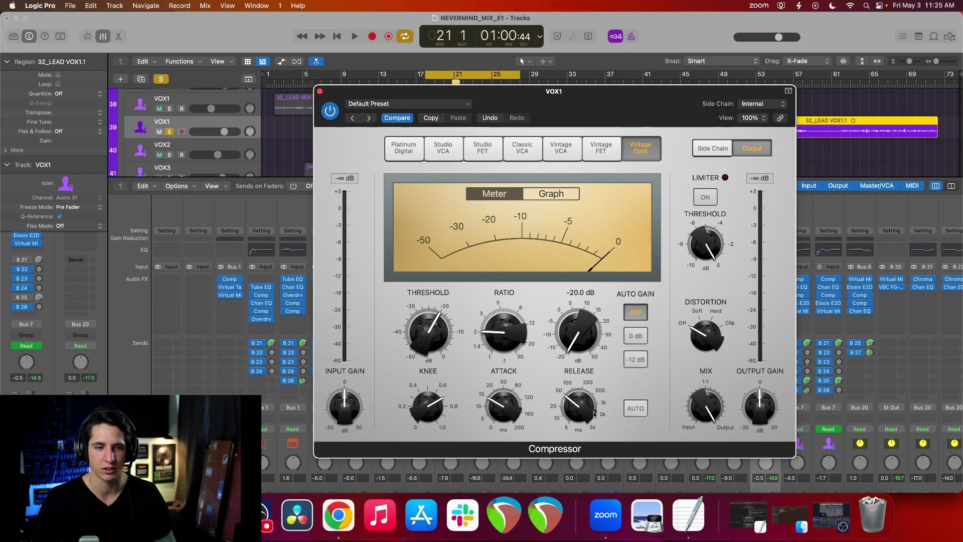
Set release to 490 ms, ratio 2.9:1, attack 0 ms and threshold -16 dB, raising make-up gain
{"action": "left_click_drag", "start_coordinate": [599, 396], "coordinate": [602, 378]}
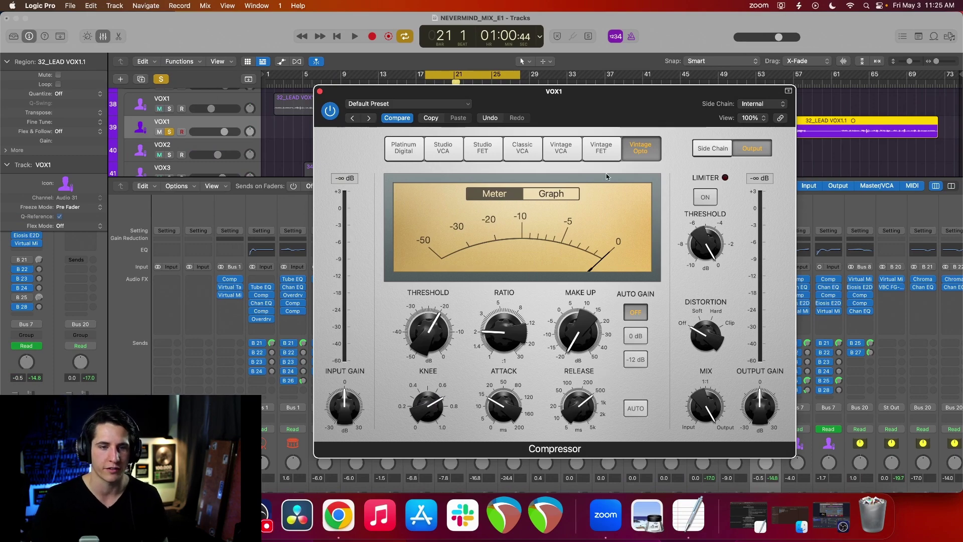
{"action": "left_click_drag", "start_coordinate": [603, 133], "coordinate": [615, 123]}
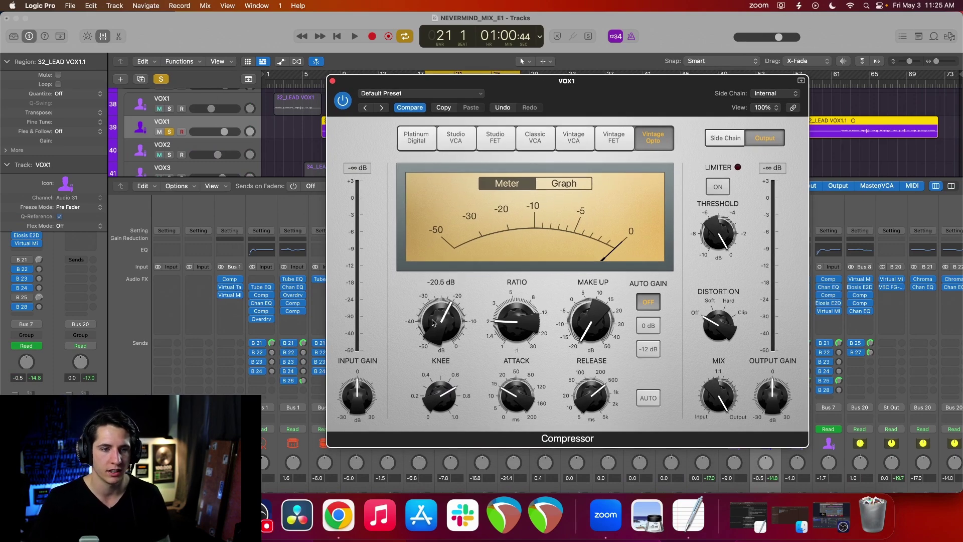
{"action": "left_click_drag", "start_coordinate": [511, 318], "coordinate": [510, 309]}
{"action": "left_click_drag", "start_coordinate": [515, 394], "coordinate": [513, 455]}
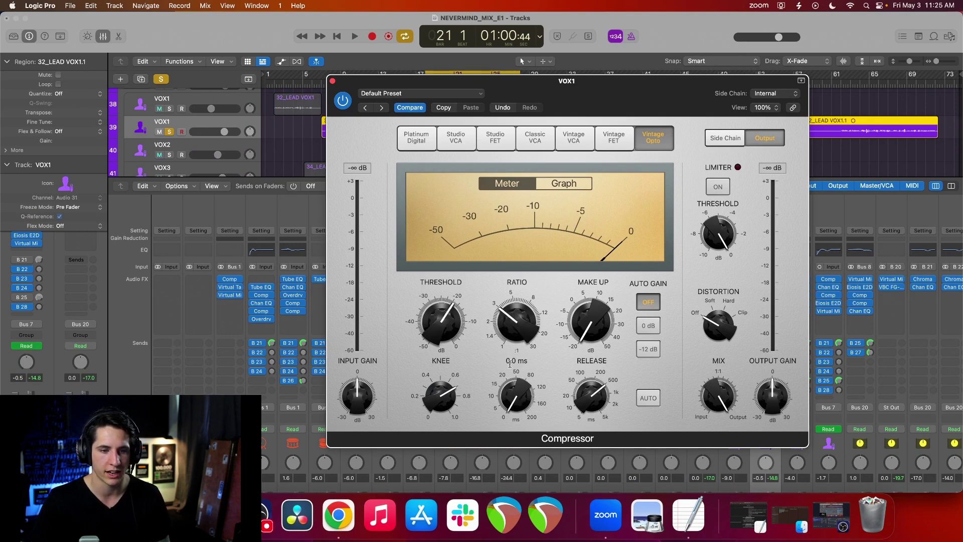
{"action": "left_click_drag", "start_coordinate": [509, 349], "coordinate": [508, 349]}
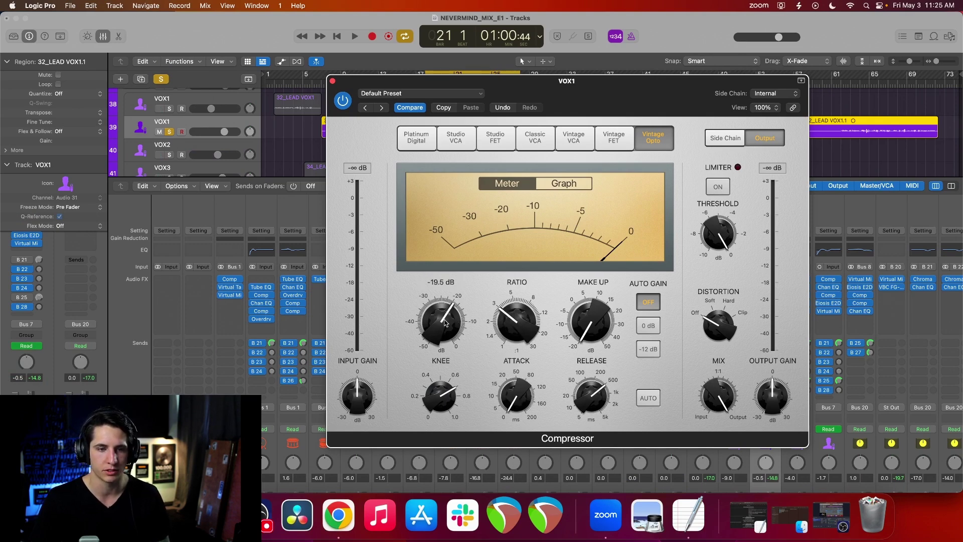
{"action": "left_click_drag", "start_coordinate": [589, 323], "coordinate": [586, 294]}
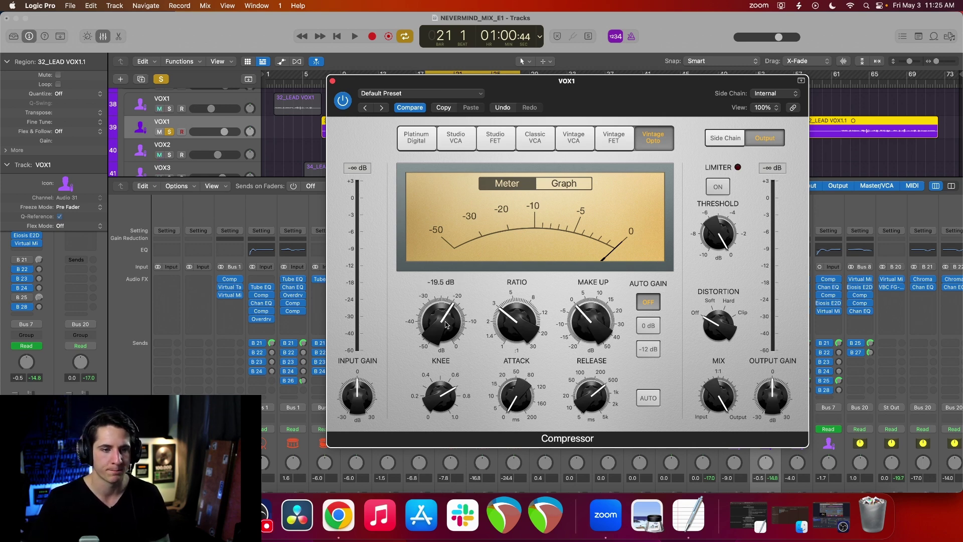
{"action": "left_click_drag", "start_coordinate": [445, 329], "coordinate": [448, 339]}
Play the vocal while setting release to 660 ms and fine-tuning until make-up sits at 3.0 dB
{"action": "key", "text": "space"}
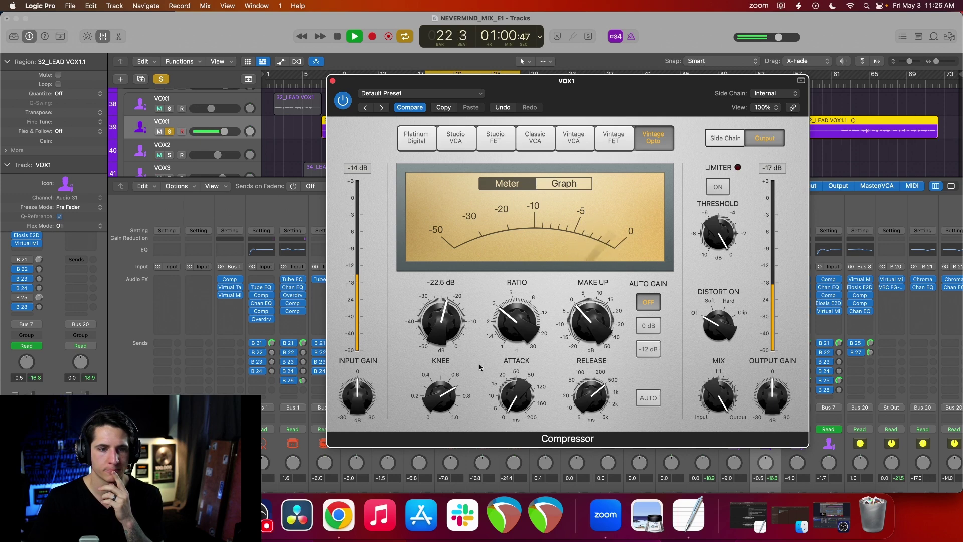
{"action": "left_click", "coordinate": [590, 397]}
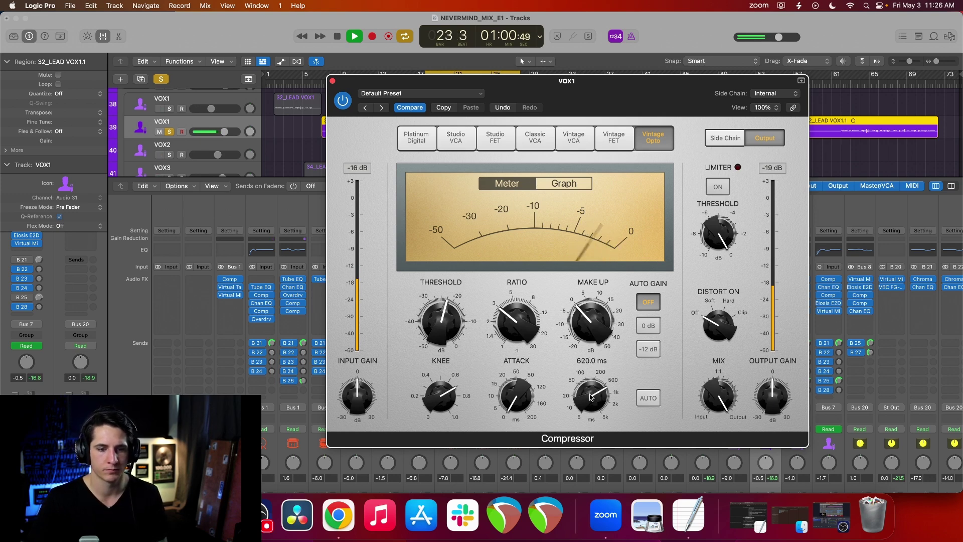
{"action": "scroll", "coordinate": [591, 397], "scroll_direction": "up", "scroll_amount": 4}
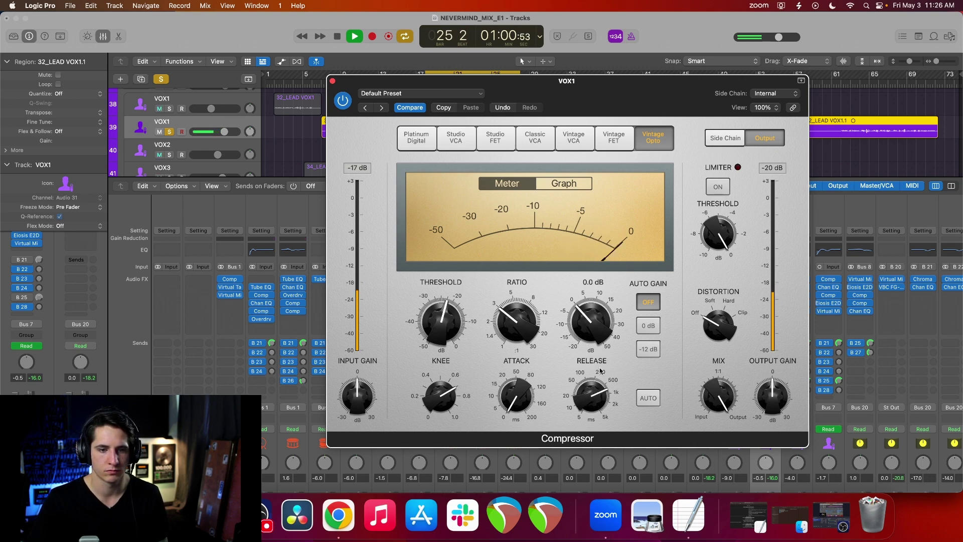
{"action": "scroll", "coordinate": [586, 319], "scroll_direction": "up", "scroll_amount": 3}
{"action": "scroll", "coordinate": [585, 320], "scroll_direction": "up", "scroll_amount": 2}
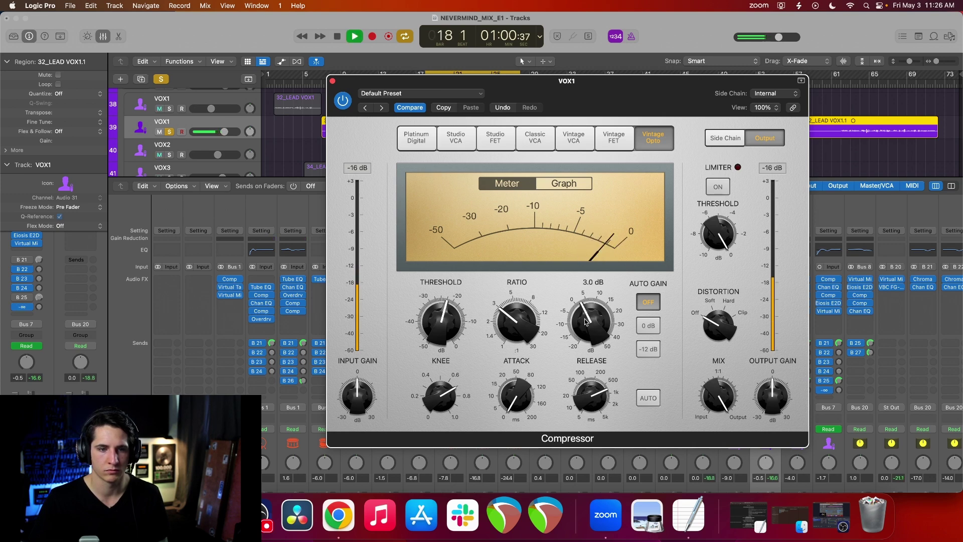
{"action": "scroll", "coordinate": [585, 320], "scroll_direction": "up", "scroll_amount": 1}
{"action": "scroll", "coordinate": [586, 319], "scroll_direction": "down", "scroll_amount": 1}
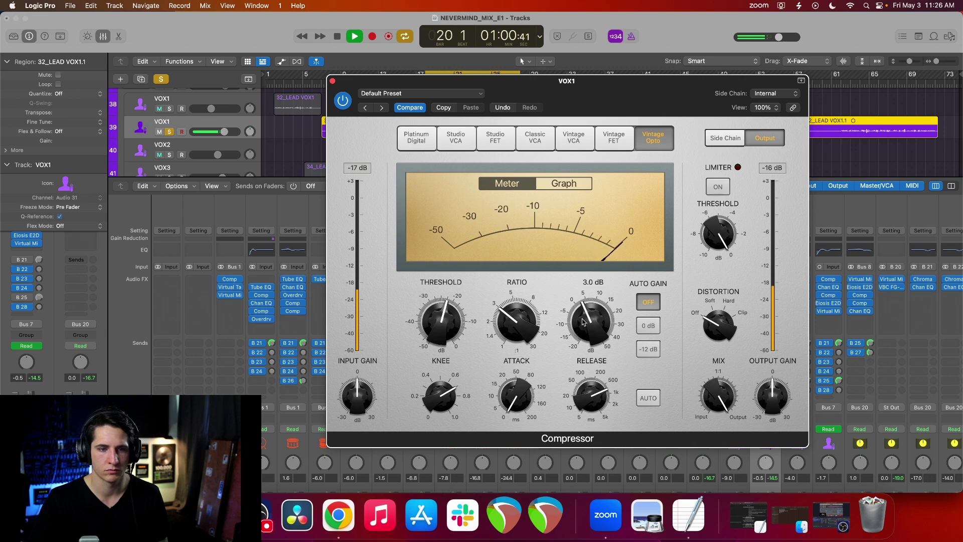
{"action": "key", "text": "space"}
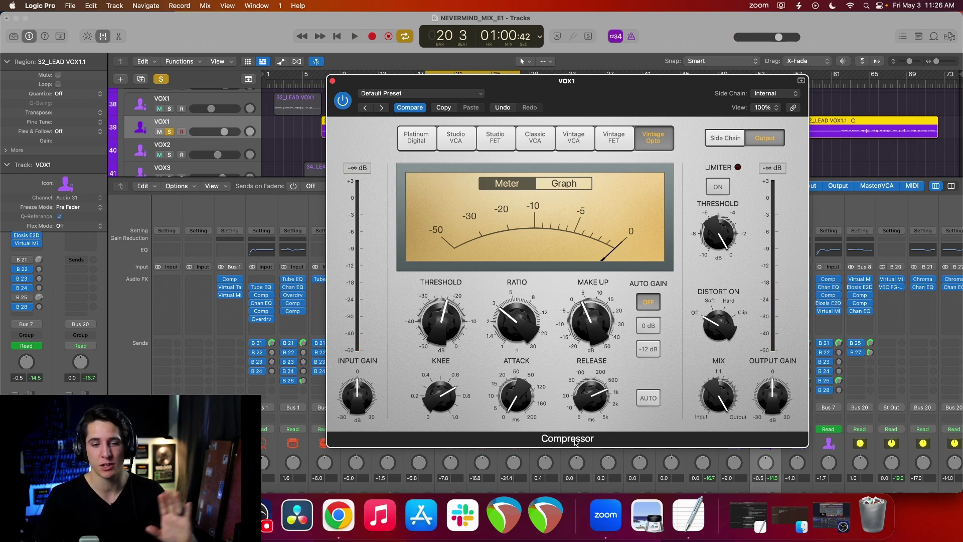
Shift the second Vintage Opto compressor window slightly and close it
{"action": "mouse_move", "coordinate": [602, 396]}
{"action": "left_click_drag", "start_coordinate": [598, 102], "coordinate": [610, 107]}
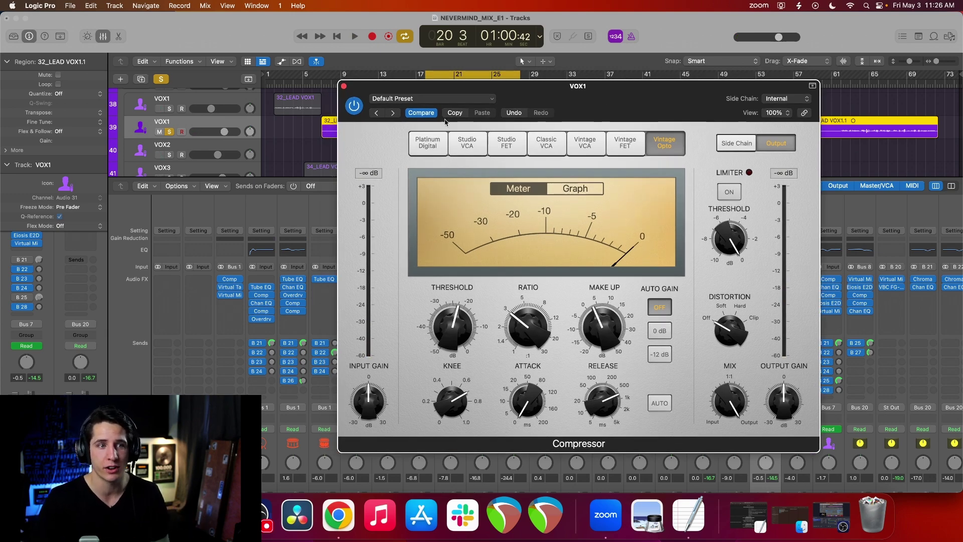
{"action": "left_click", "coordinate": [344, 85]}
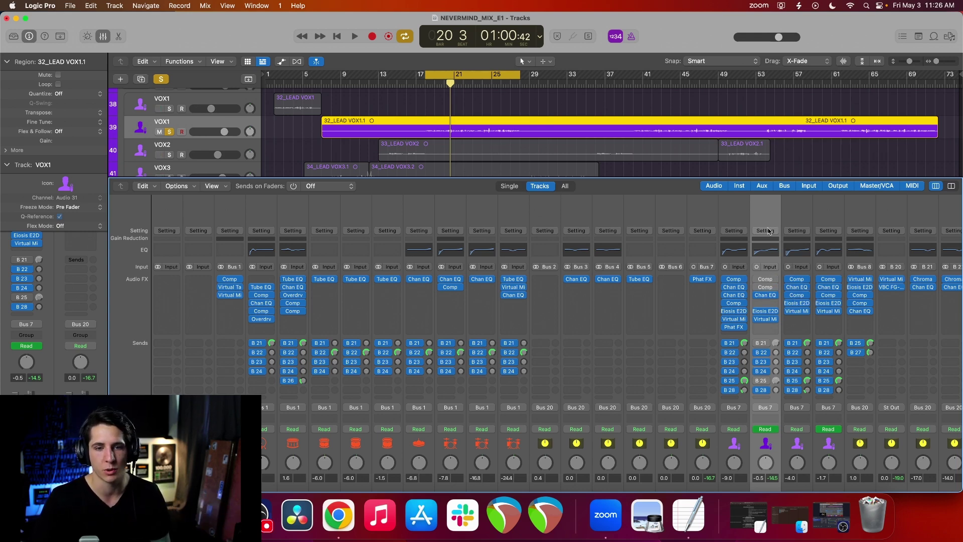
{"action": "key", "text": "space"}
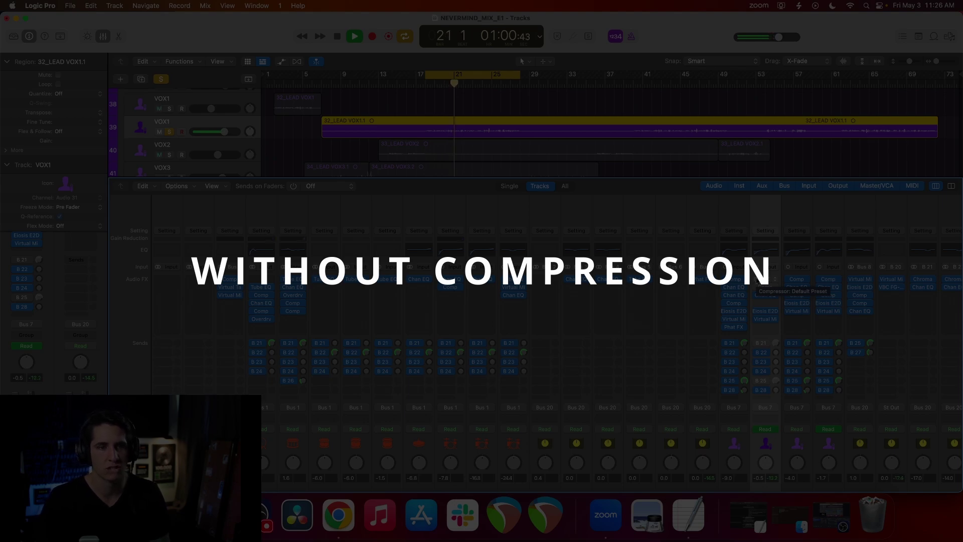
{"action": "key", "text": "space"}
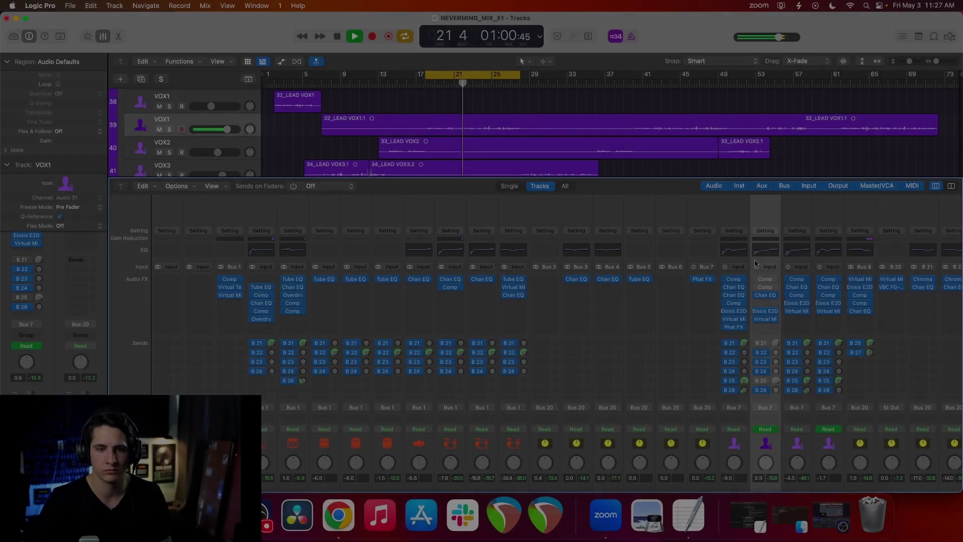
{"action": "key", "text": "space"}
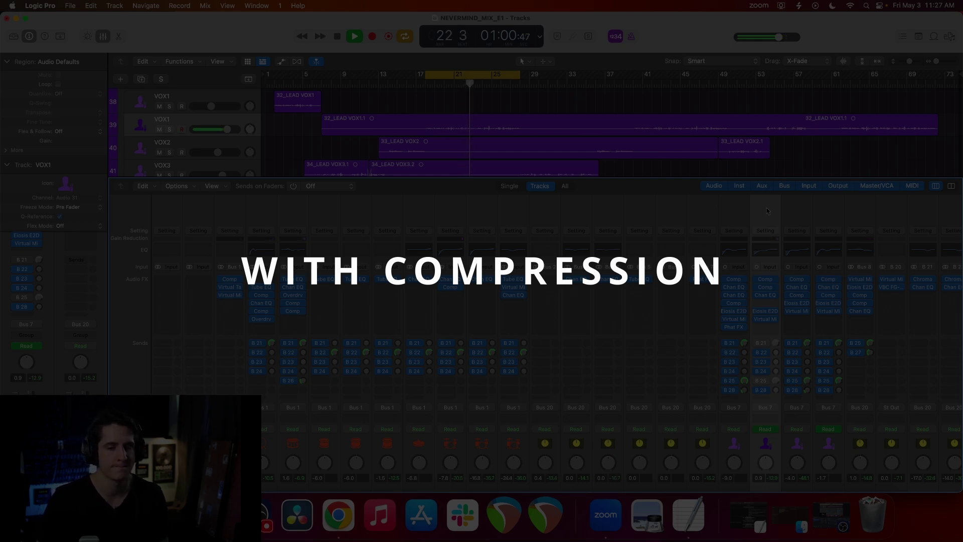
{"action": "key", "text": "space"}
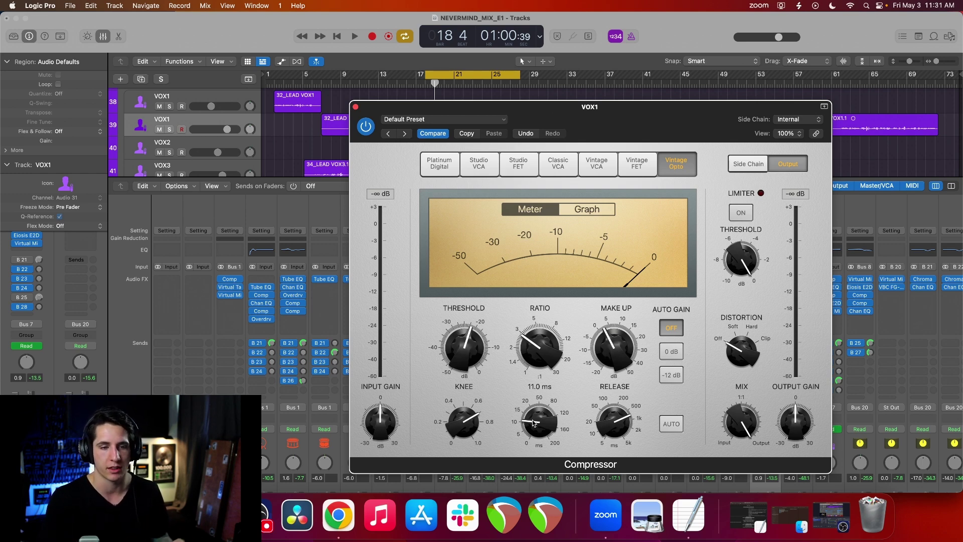
Move the compressor window right, play the vocal and lower the threshold to about -26 dB
{"action": "mouse_move", "coordinate": [486, 357]}
{"action": "mouse_move", "coordinate": [543, 422]}
{"action": "scroll", "coordinate": [479, 356], "scroll_direction": "down", "scroll_amount": 3}
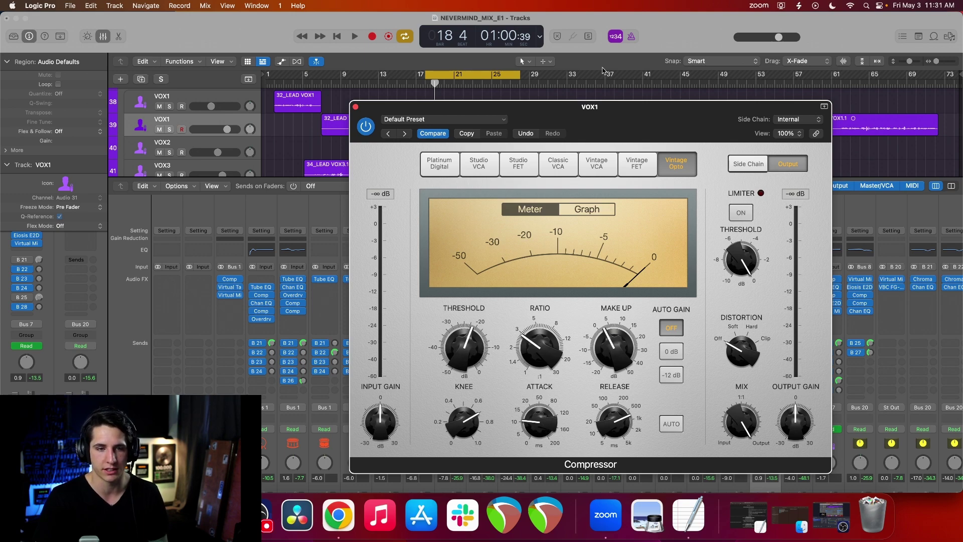
{"action": "left_click_drag", "start_coordinate": [610, 134], "coordinate": [713, 143]}
{"action": "key", "text": "space"}
{"action": "left_click_drag", "start_coordinate": [572, 353], "coordinate": [567, 365]}
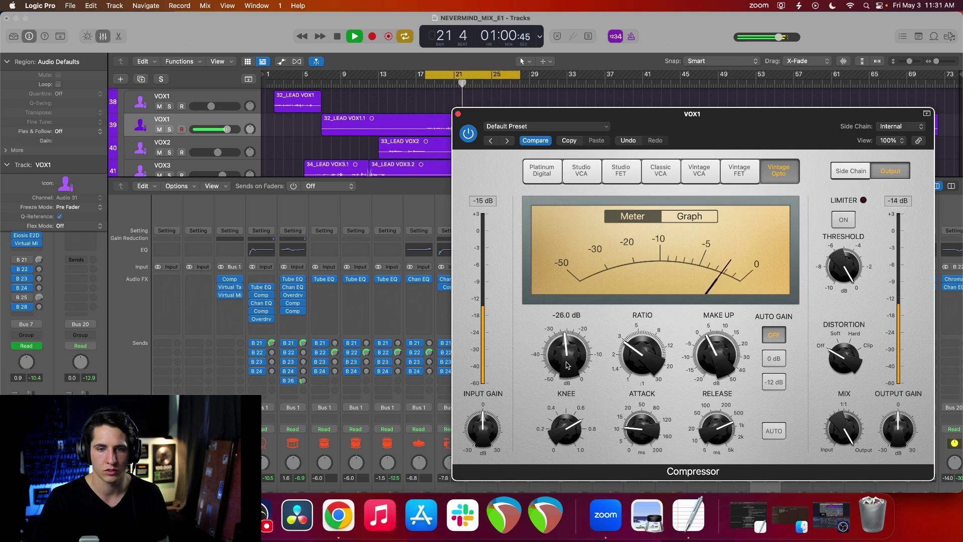
{"action": "left_click_drag", "start_coordinate": [459, 117], "coordinate": [349, 96]}
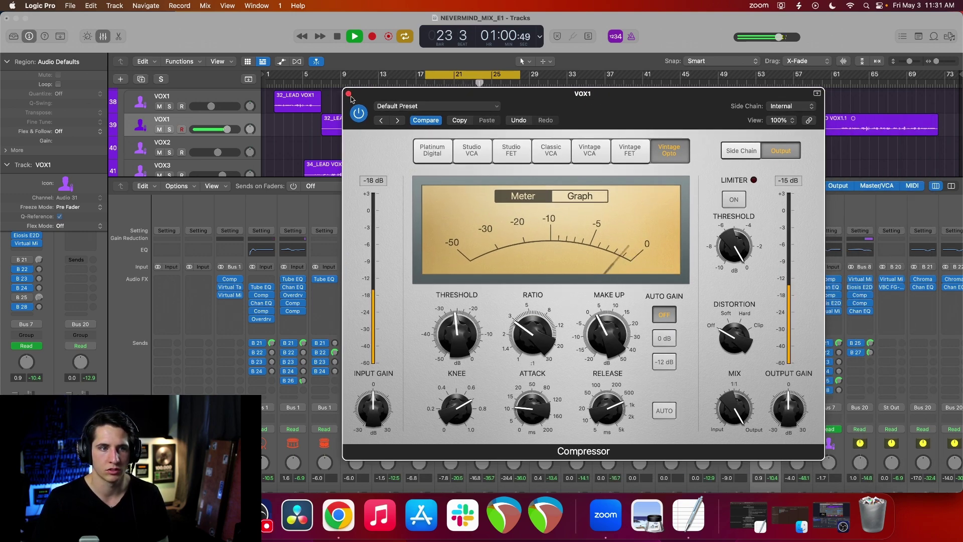
{"action": "left_click_drag", "start_coordinate": [375, 113], "coordinate": [379, 120]}
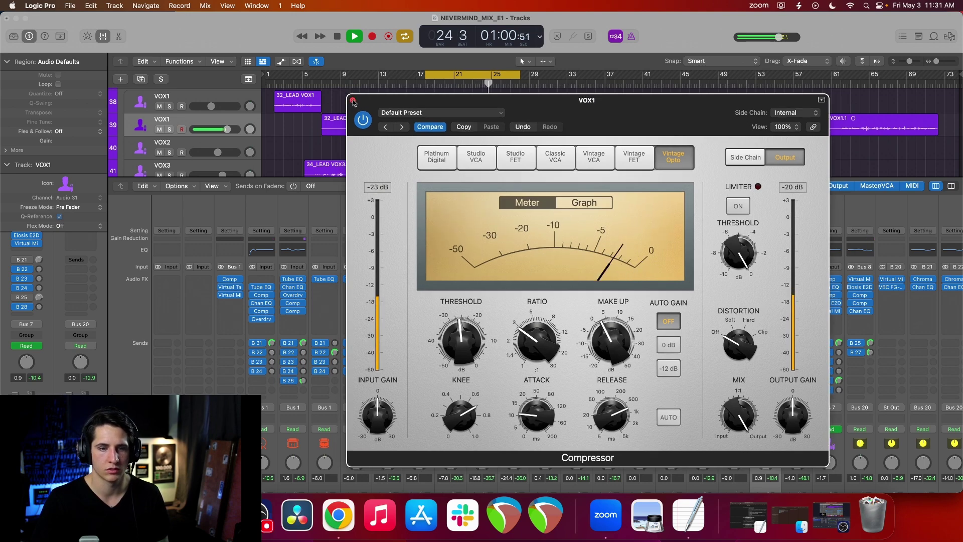
{"action": "left_click", "coordinate": [353, 102]}
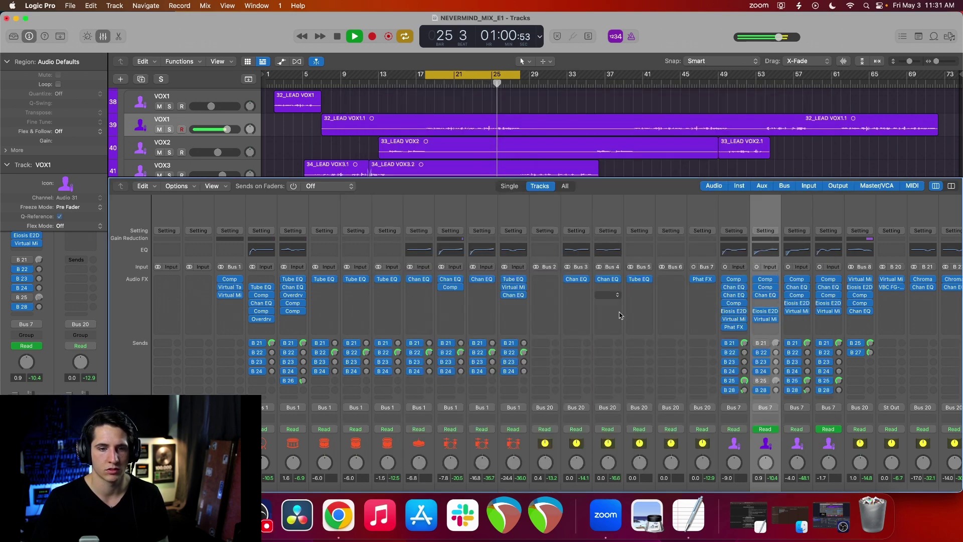
{"action": "key", "text": "space"}
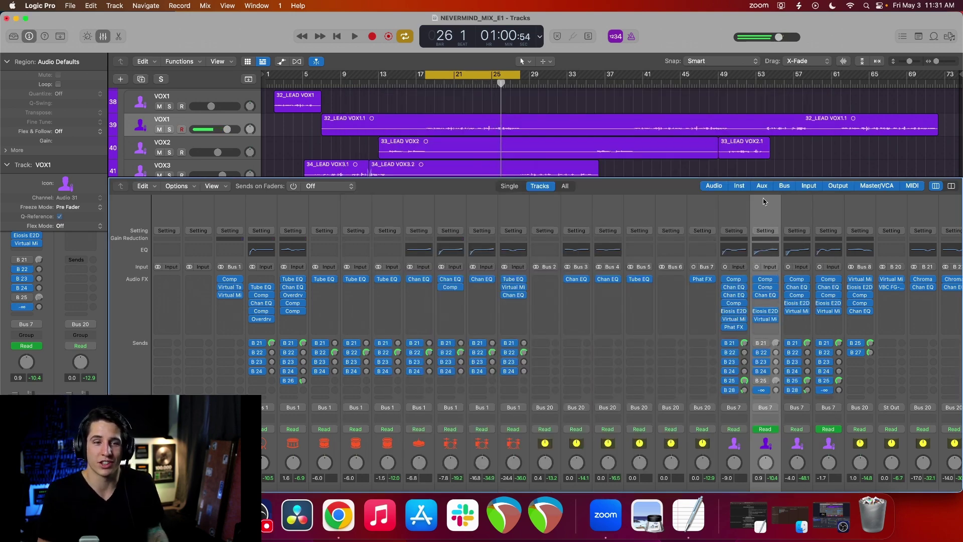